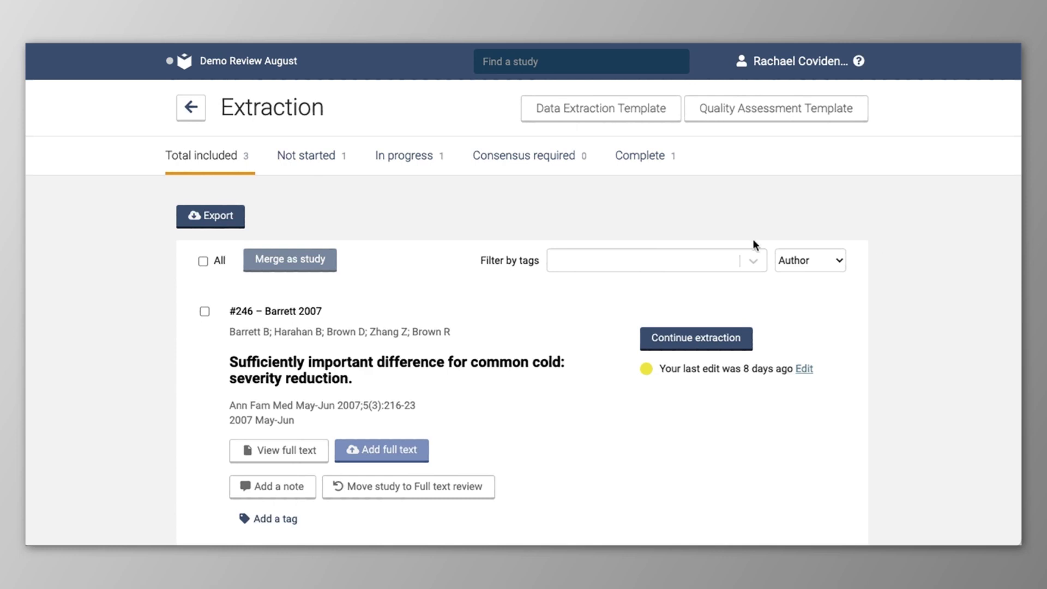
# Open the data extraction template and go through its items to the tables at the end
pyautogui.click(628, 115)
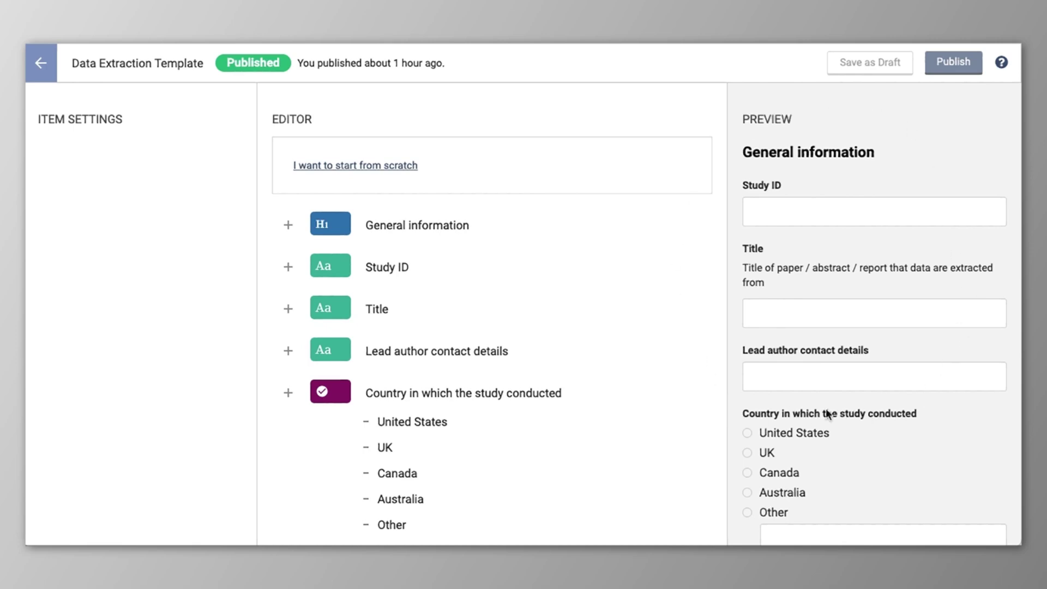
pyautogui.scroll(-7, 526, 437)
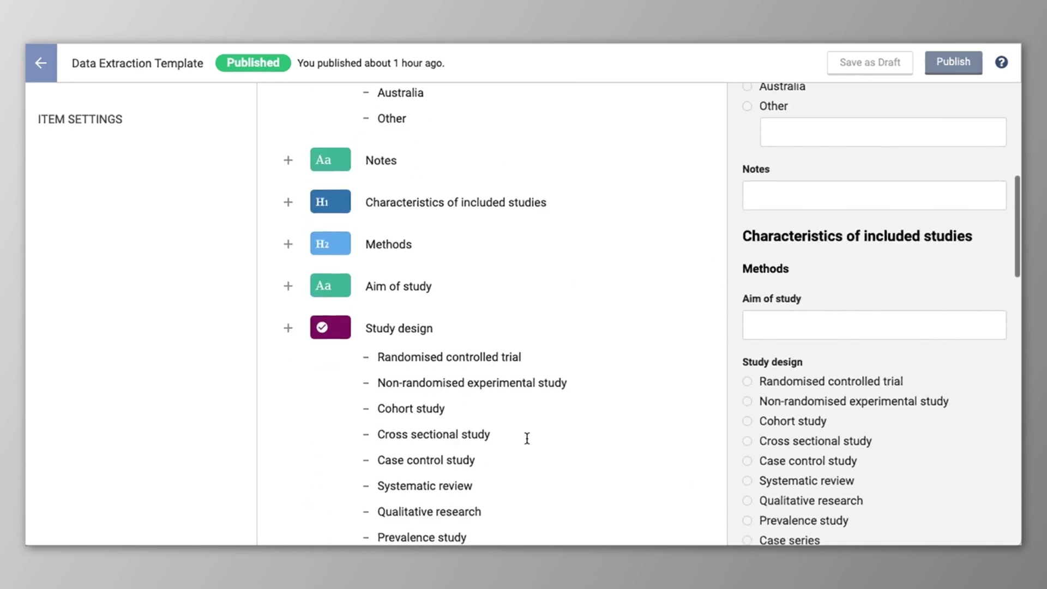
pyautogui.scroll(-20, 527, 438)
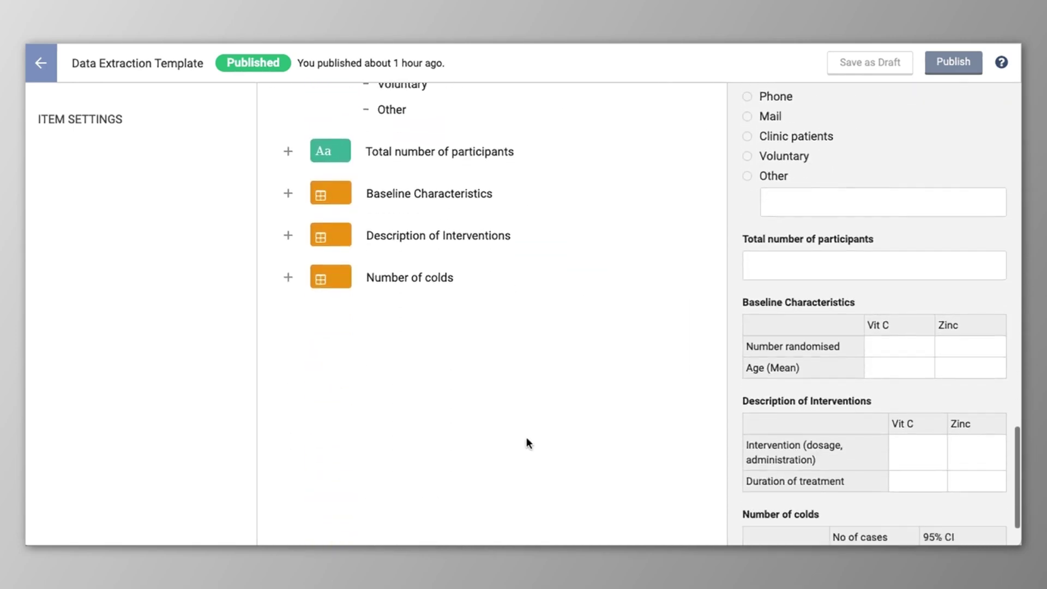
# Insert a table item below Baseline Characteristics and name it "New table"
pyautogui.click(288, 195)
pyautogui.click(387, 413)
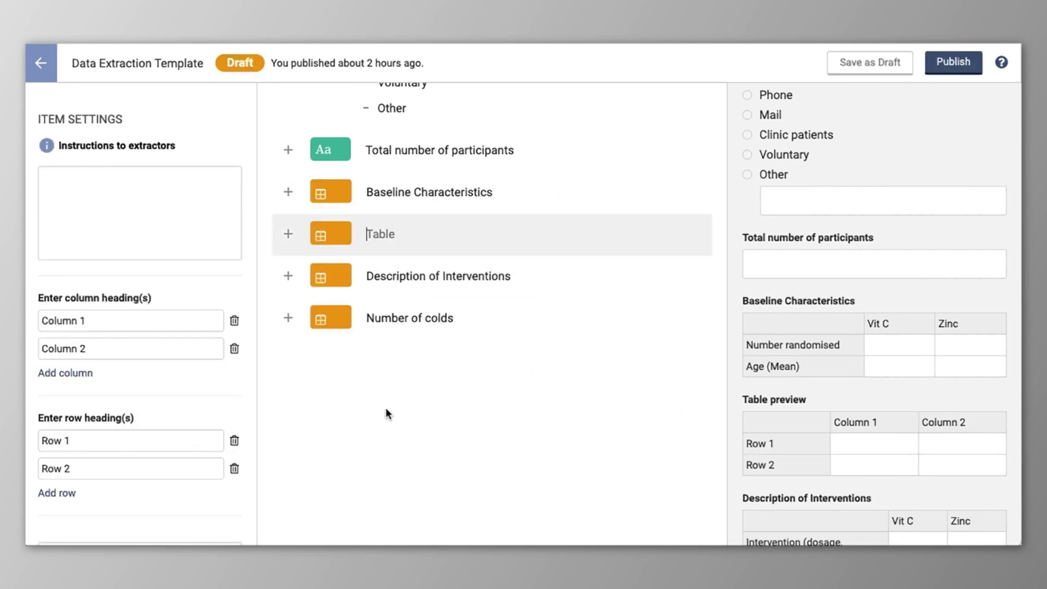
pyautogui.scroll(-2, 802, 402)
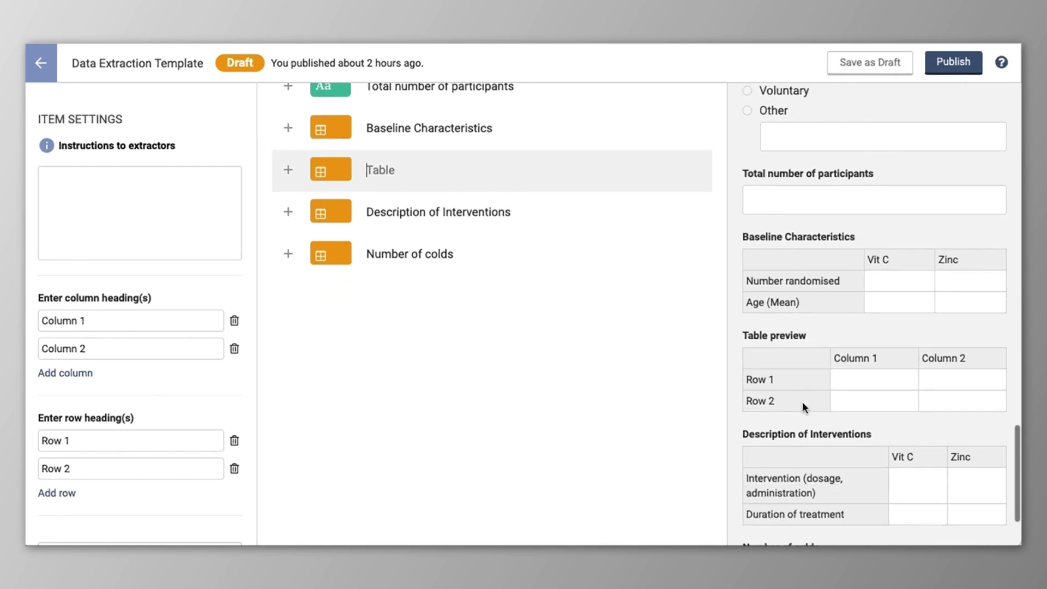
pyautogui.write('New table')
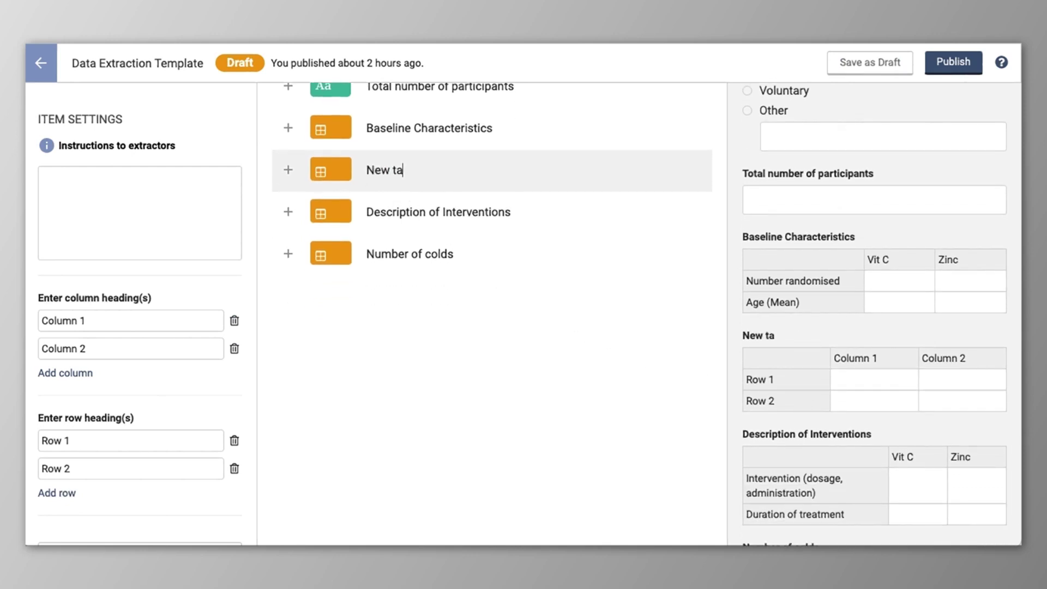
# Enter "Instructors go here" as the instructions to extractors for the new table
pyautogui.click(133, 194)
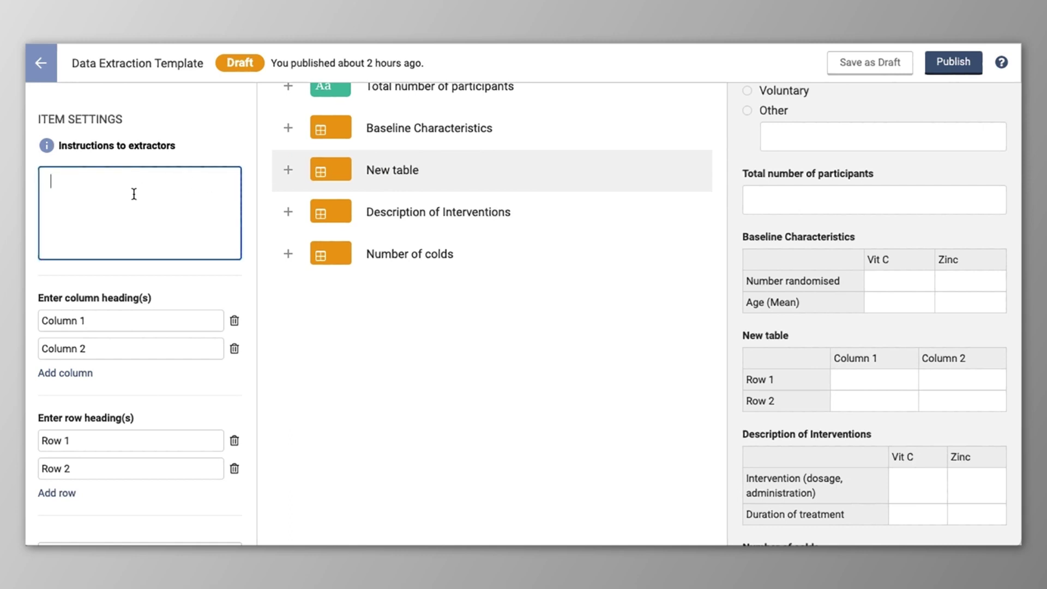
pyautogui.write('Instr')
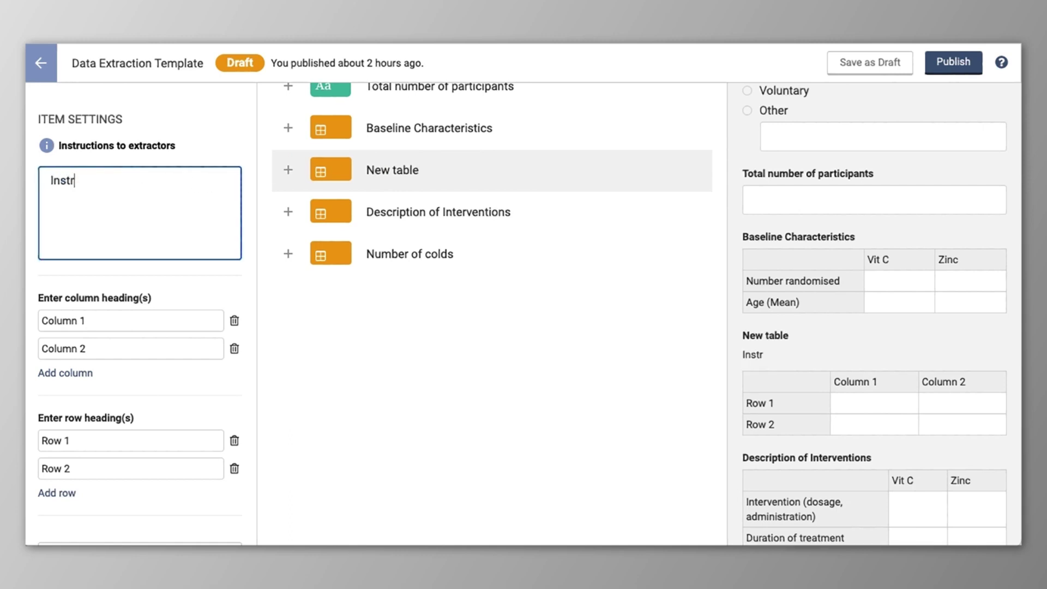
pyautogui.write('uctors go here')
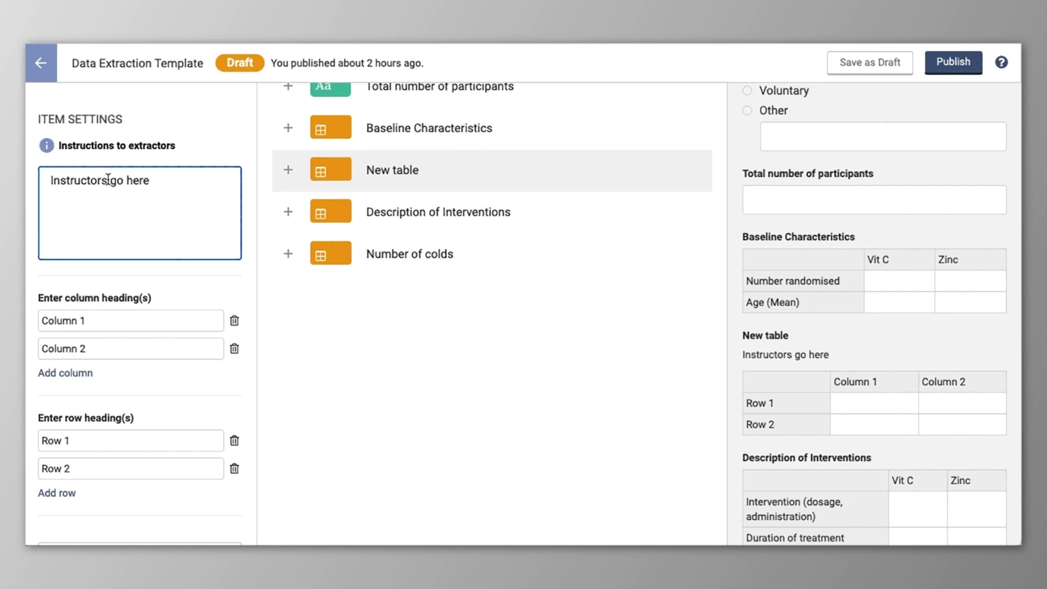
# Add three blank columns to the new table and check them in the preview
pyautogui.scroll(-1, 175, 380)
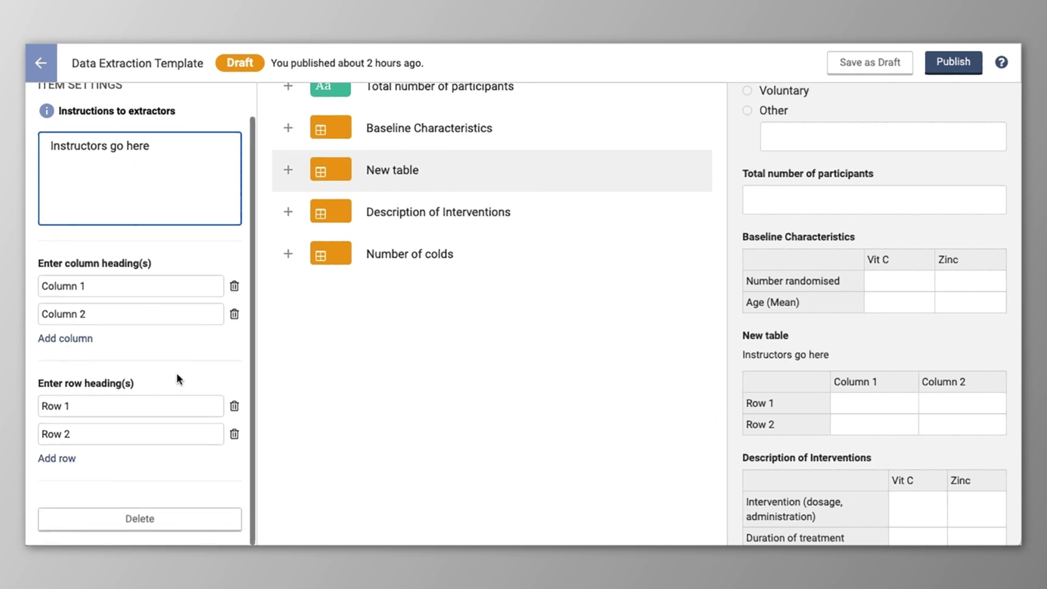
pyautogui.click(79, 337)
pyautogui.click(67, 362)
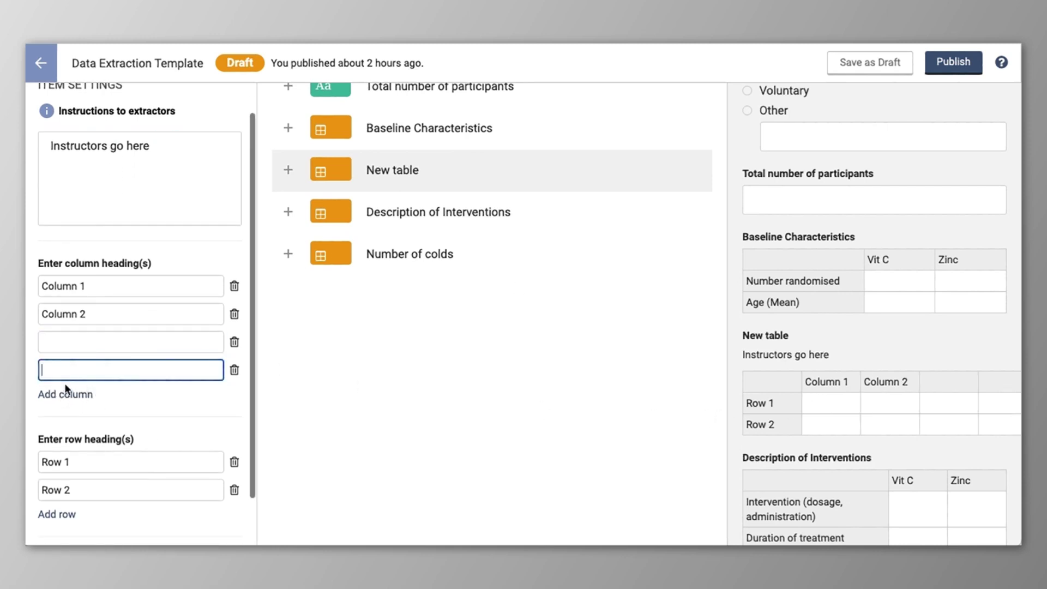
pyautogui.click(63, 395)
pyautogui.hscroll(3, 803, 388)
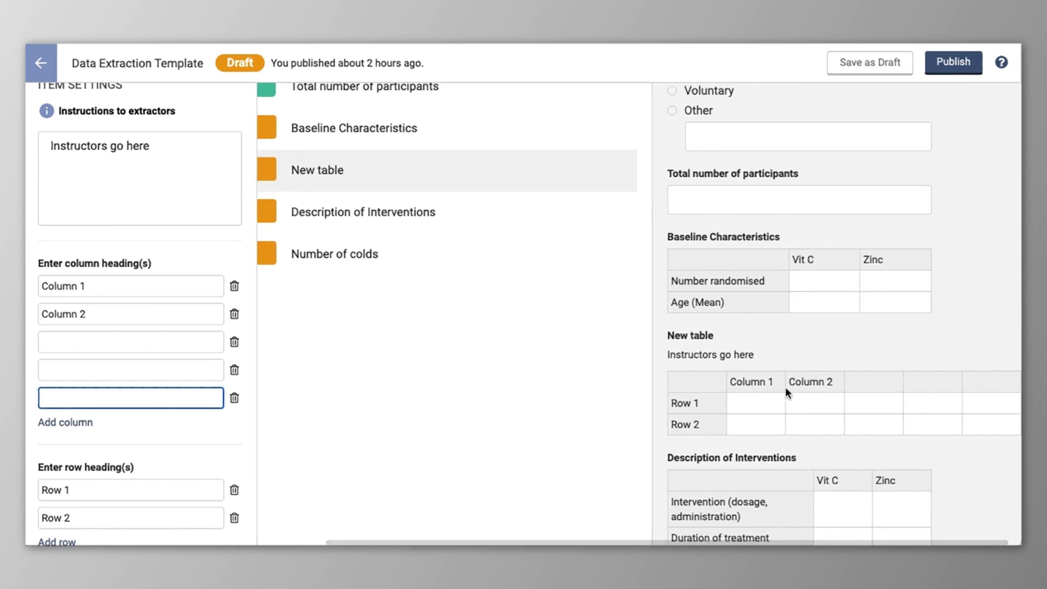
# Add a third row to the new table with the heading "New row"
pyautogui.scroll(-2, 108, 479)
pyautogui.click(59, 457)
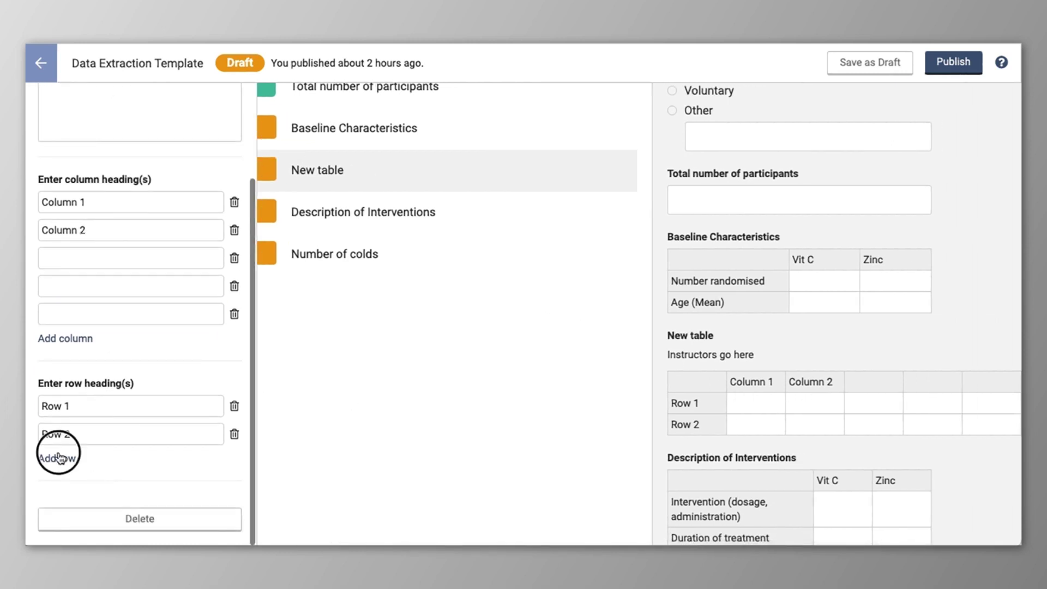
pyautogui.write('Ne')
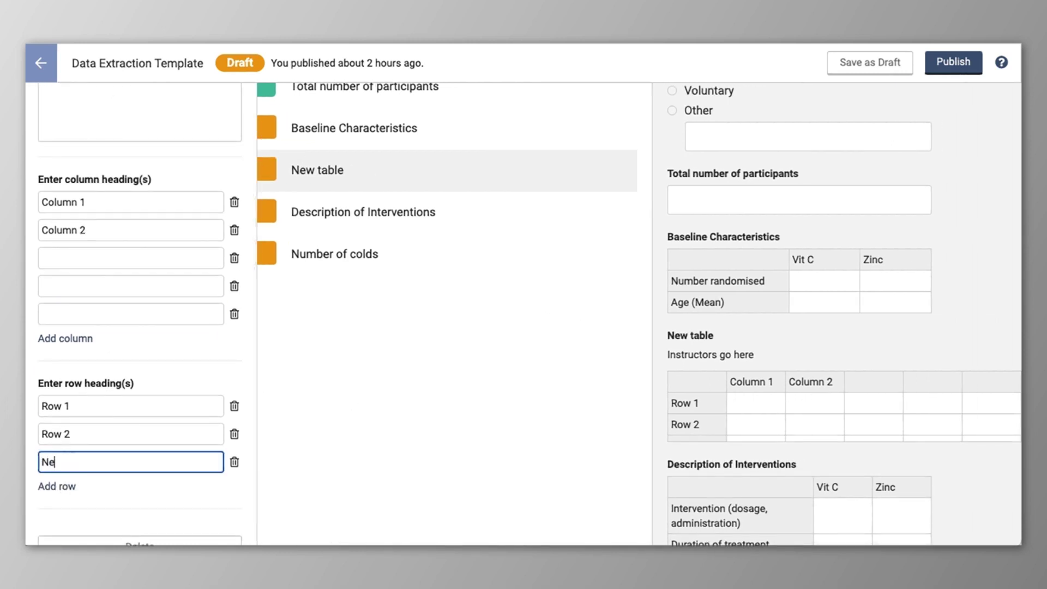
pyautogui.write('w row')
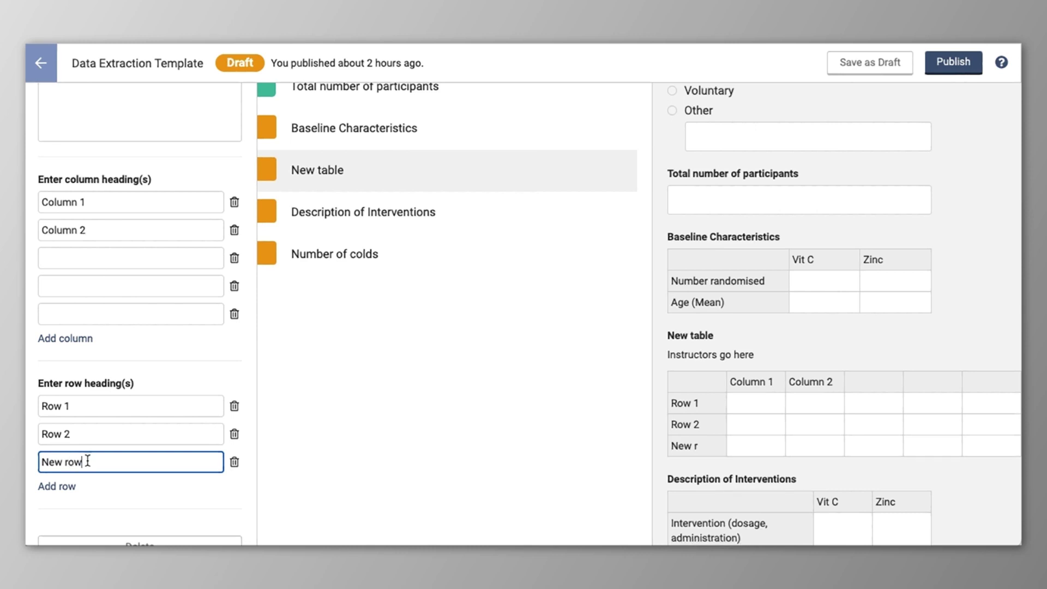
pyautogui.scroll(-1, 633, 436)
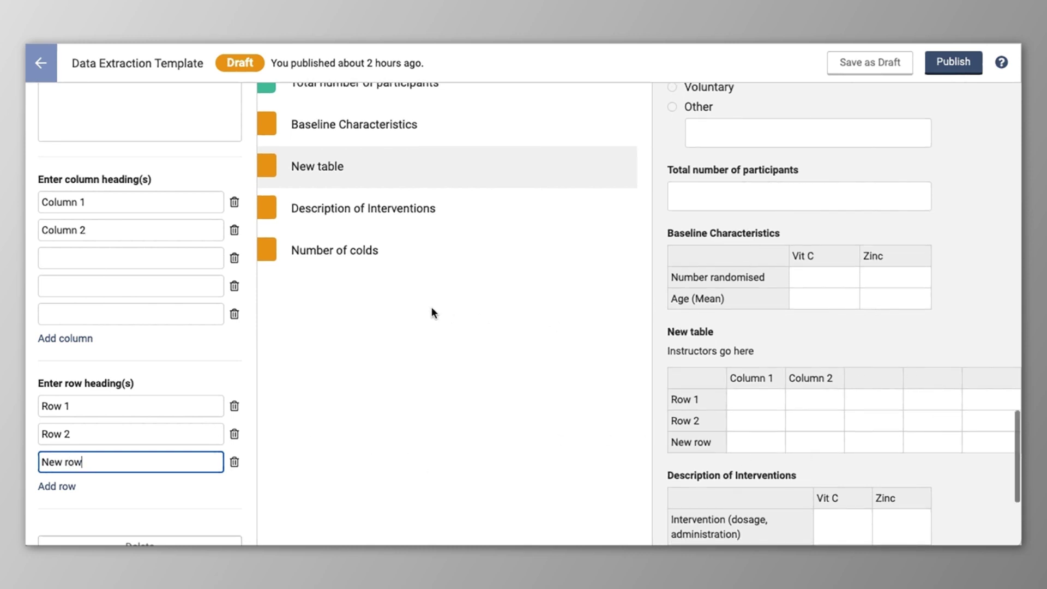
pyautogui.scroll(3, 344, 309)
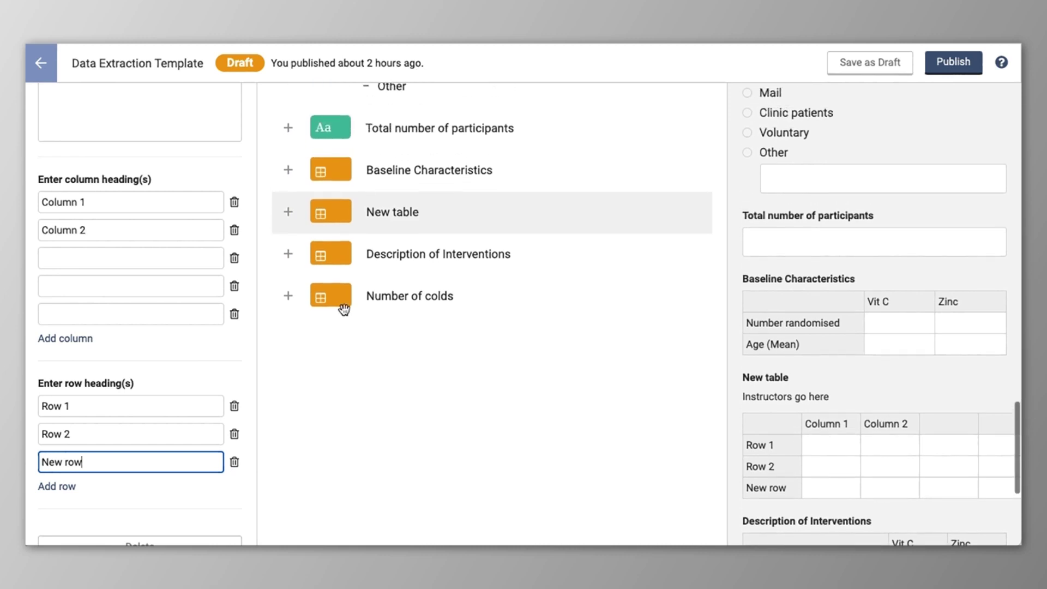
pyautogui.scroll(1, 344, 308)
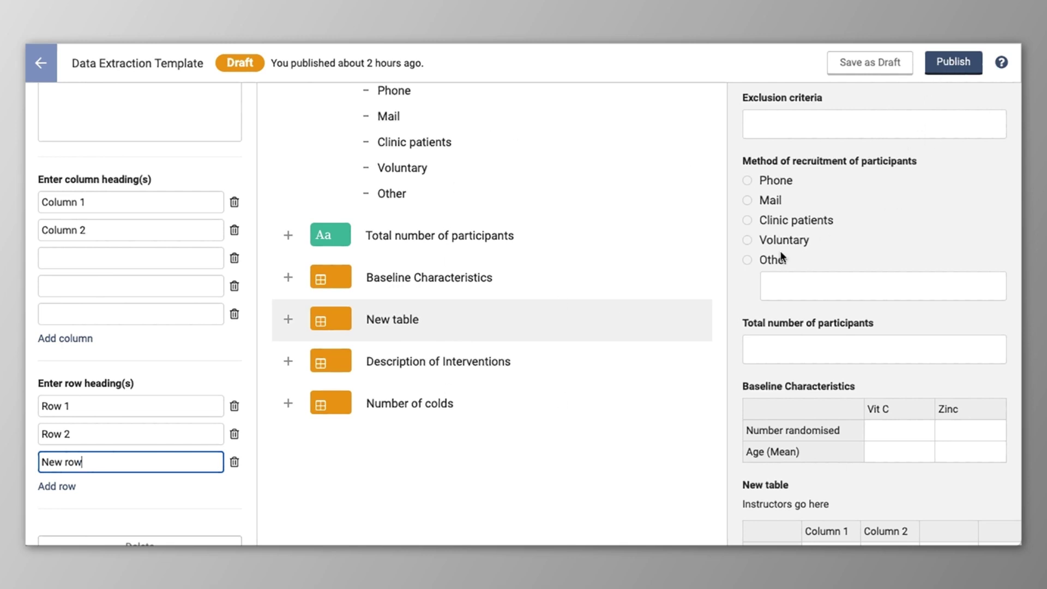
# Leave the template editor for the Extraction list and continue extraction of the vitamin C and zinc cohort study
pyautogui.click(42, 64)
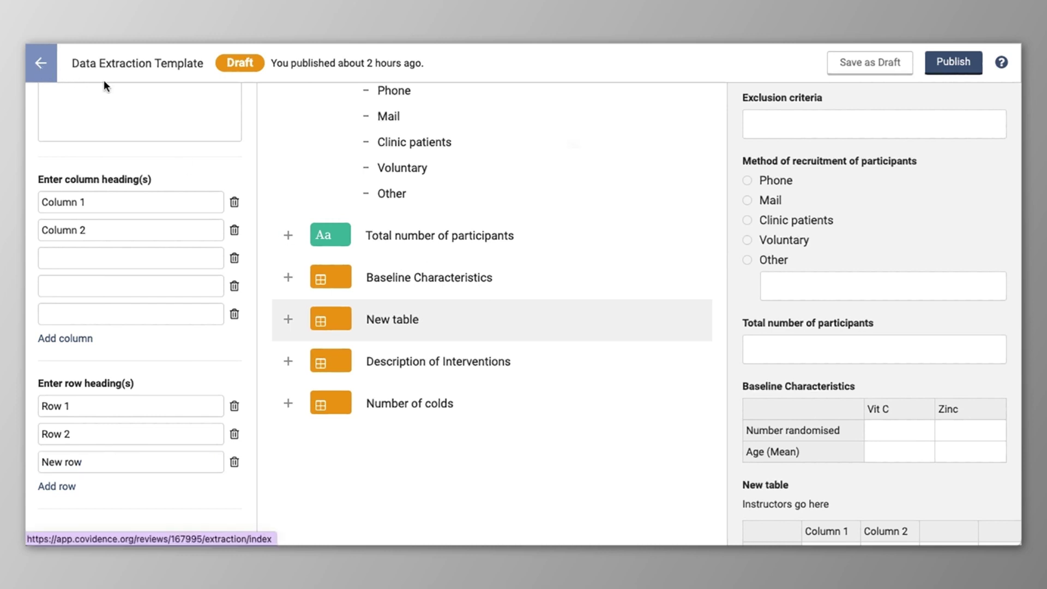
pyautogui.click(626, 202)
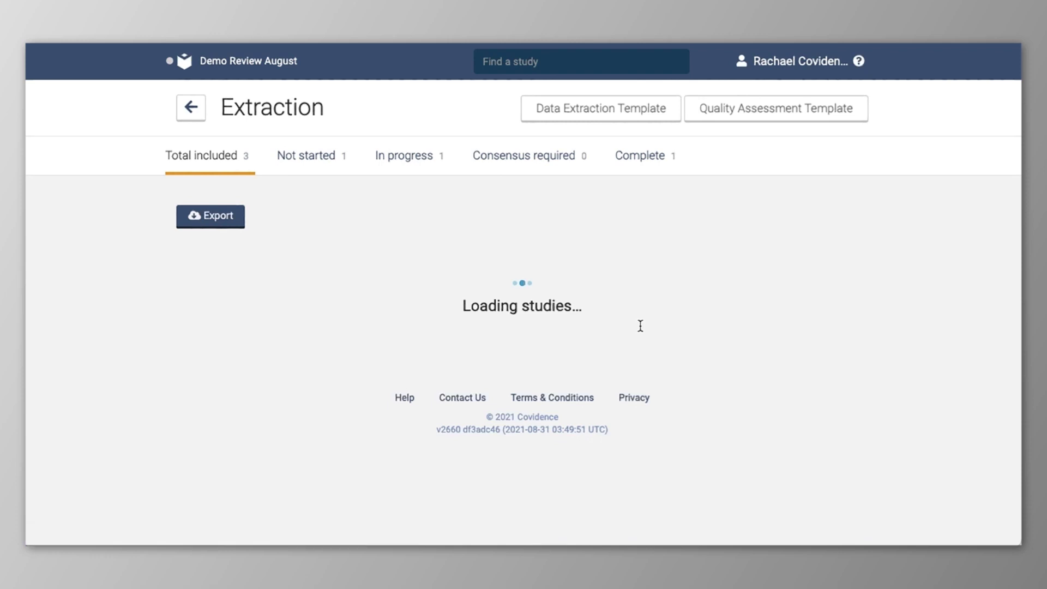
pyautogui.scroll(-10, 640, 326)
pyautogui.scroll(-2, 640, 326)
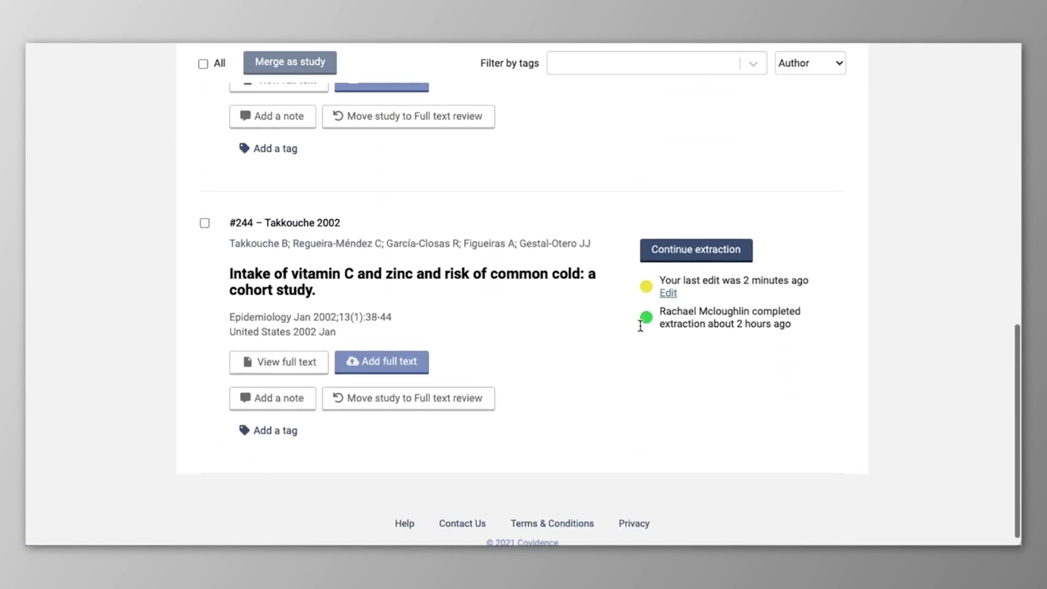
pyautogui.click(707, 252)
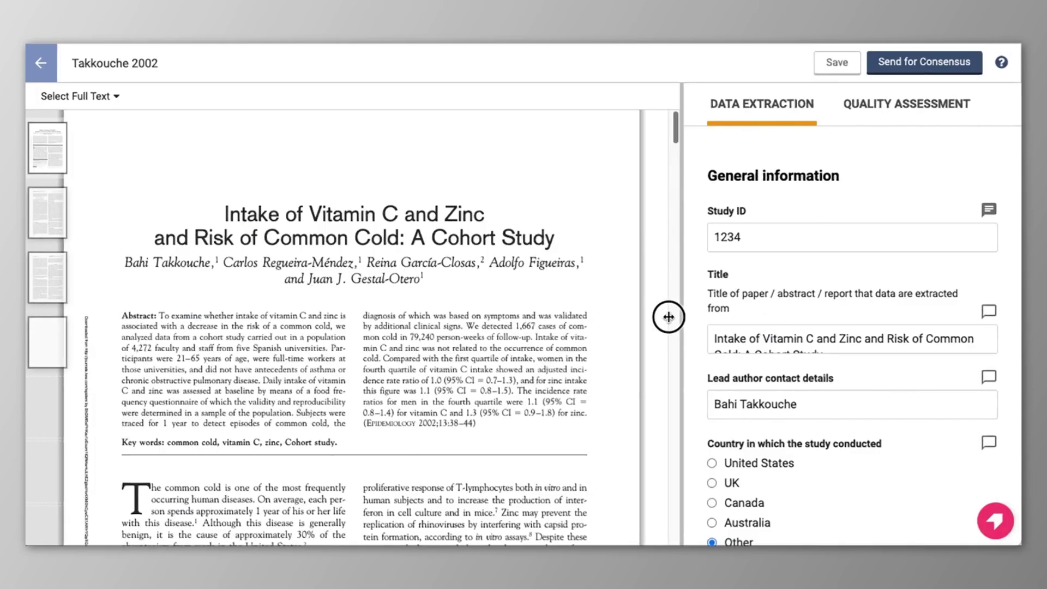
# Re-enter 46 as the Vit C mean age in the Baseline Characteristics table and view that table's comment
pyautogui.scroll(-20, 631, 334)
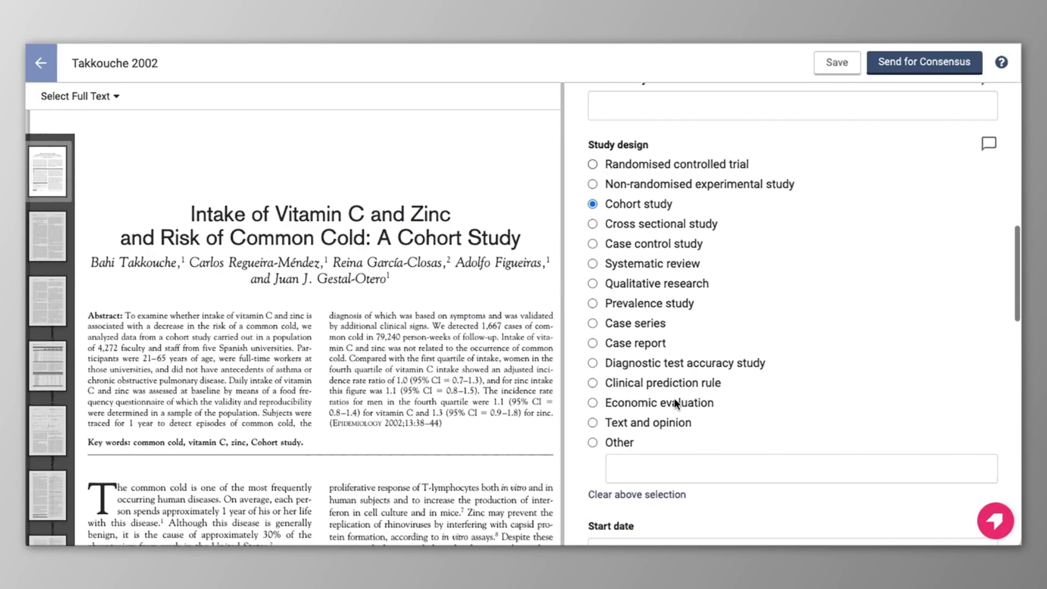
pyautogui.scroll(-8, 675, 400)
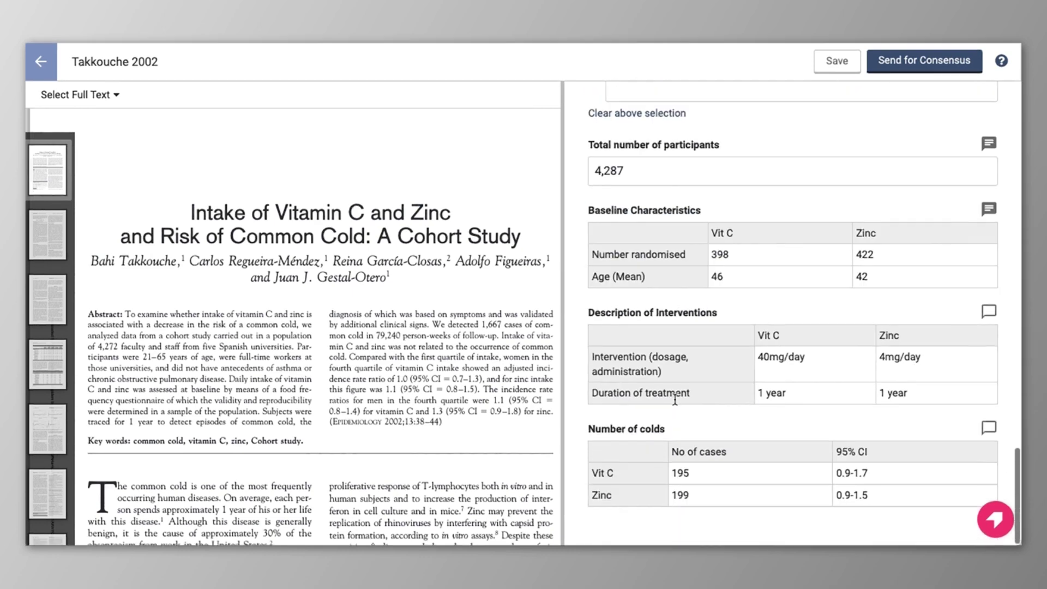
pyautogui.click(739, 278)
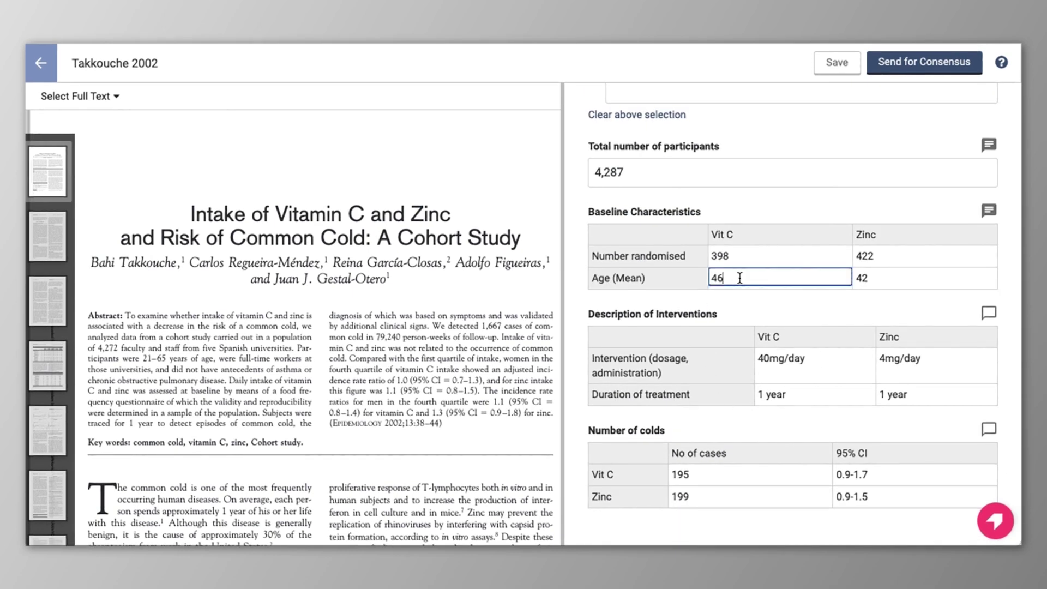
pyautogui.press('BackSpace')
pyautogui.press('BackSpace')
pyautogui.write('46')
pyautogui.click(986, 213)
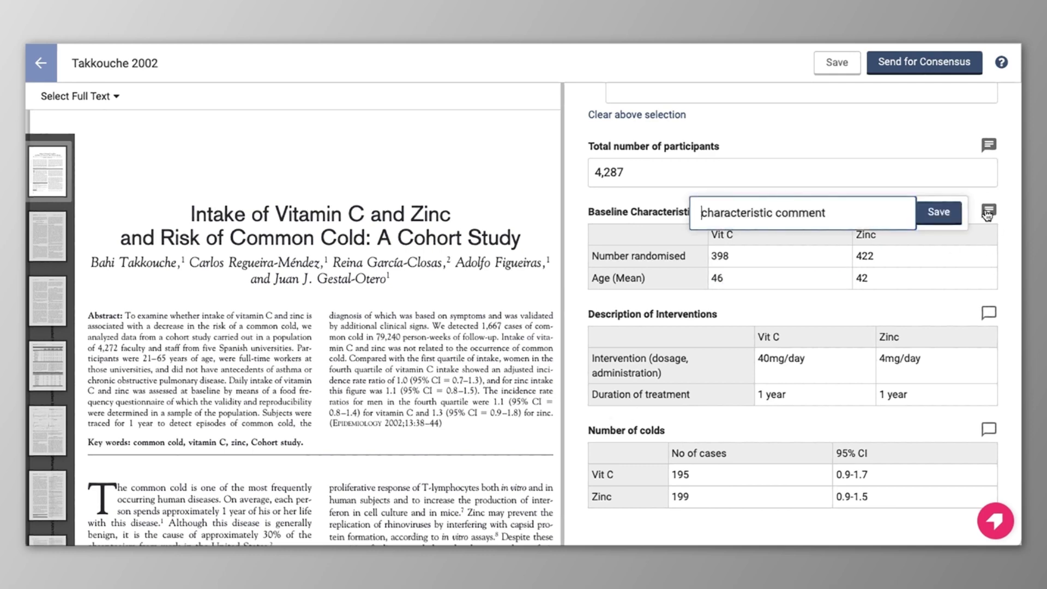
pyautogui.click(987, 212)
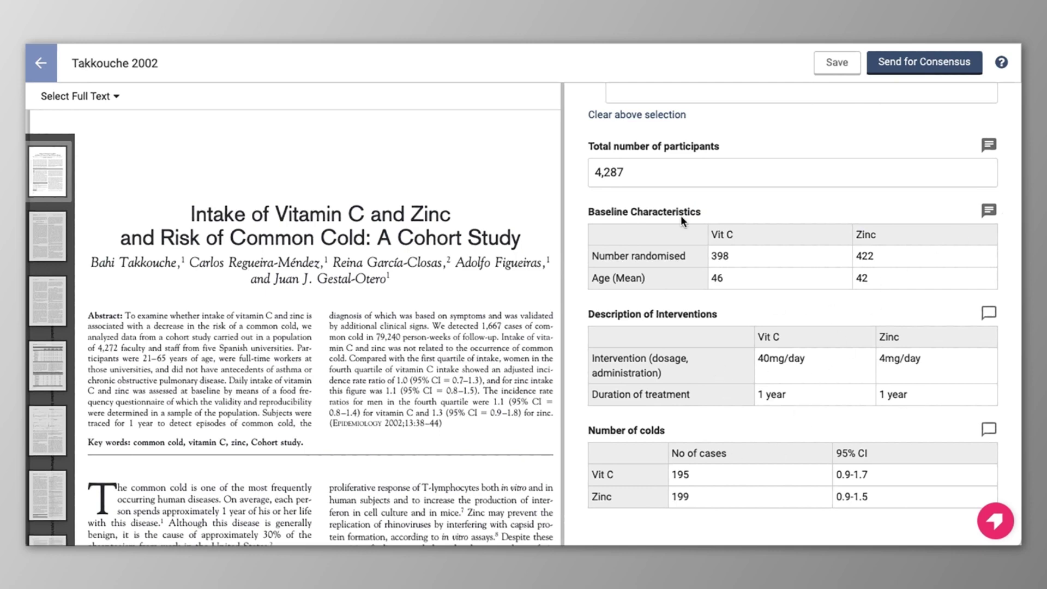
# Send the extraction for consensus and open the study's consensus comparison
pyautogui.click(893, 61)
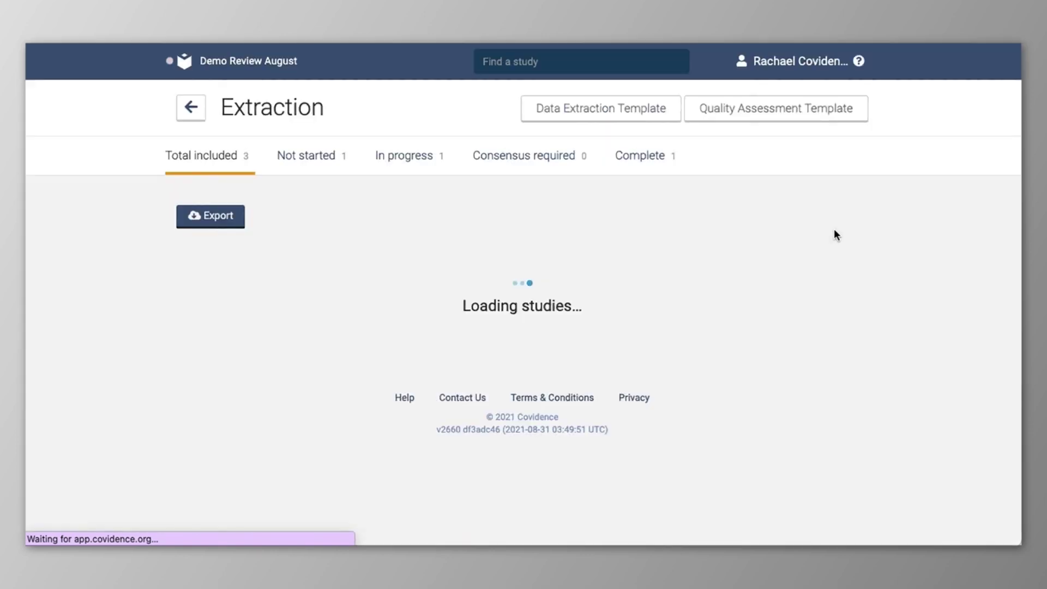
pyautogui.scroll(-10, 716, 469)
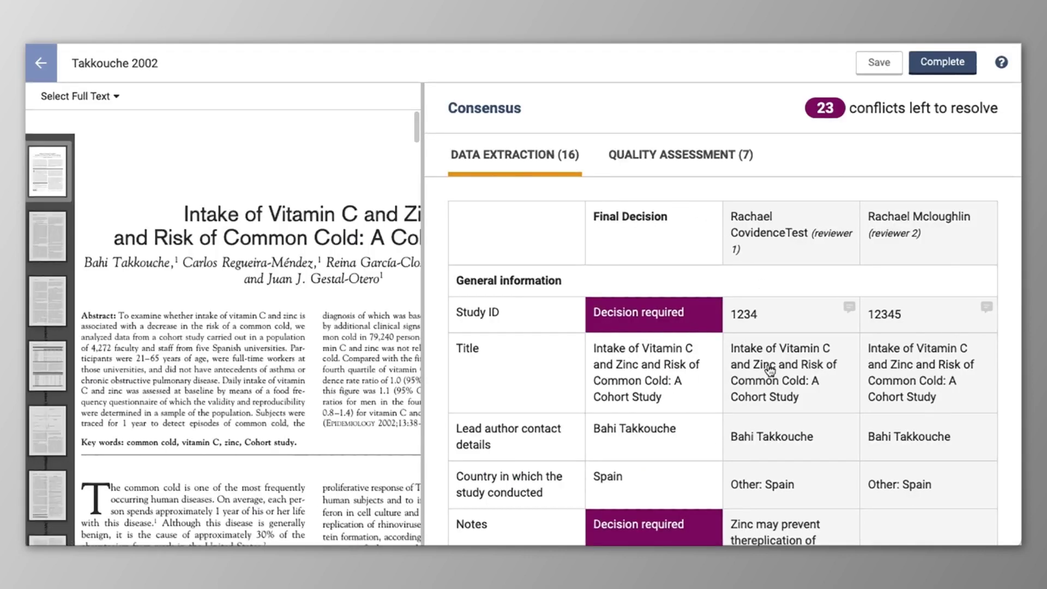
# Resolve the Study ID conflict by adopting reviewer 1's value 1234 as the final decision
pyautogui.scroll(-2, 766, 376)
pyautogui.scroll(2, 766, 278)
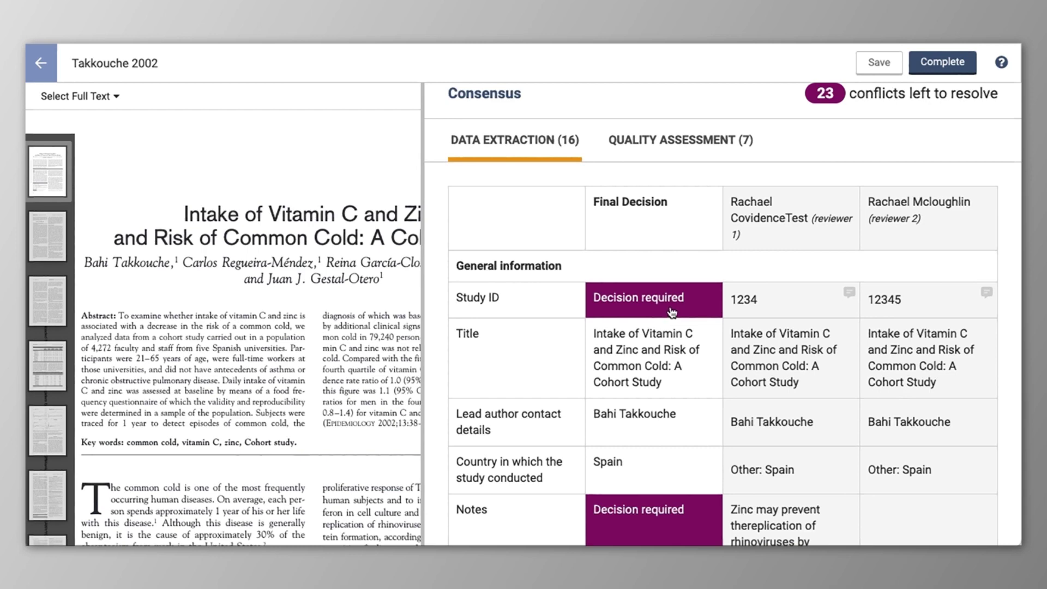
pyautogui.click(764, 305)
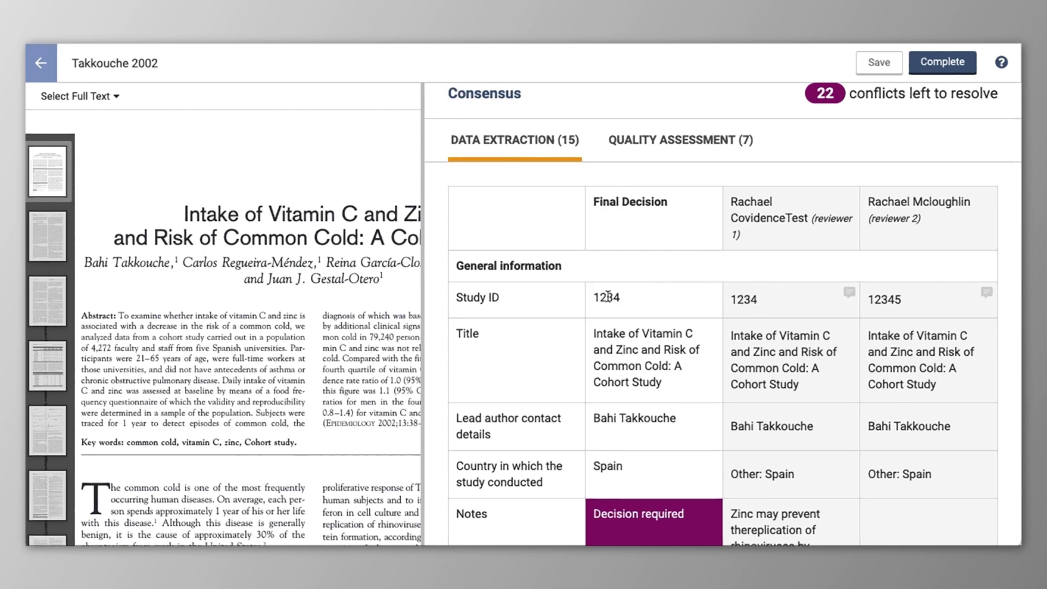
pyautogui.click(626, 297)
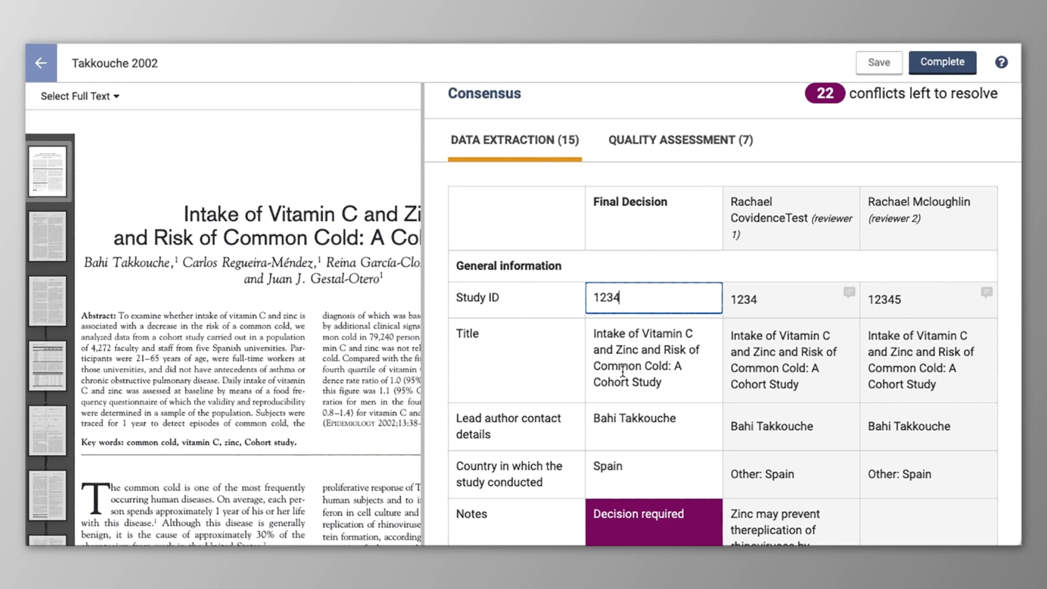
# Resolve the Vit C mean age conflict in Baseline Characteristics with reviewer 1's value 46 and complete the consensus
pyautogui.scroll(-10, 757, 342)
pyautogui.scroll(-8, 757, 342)
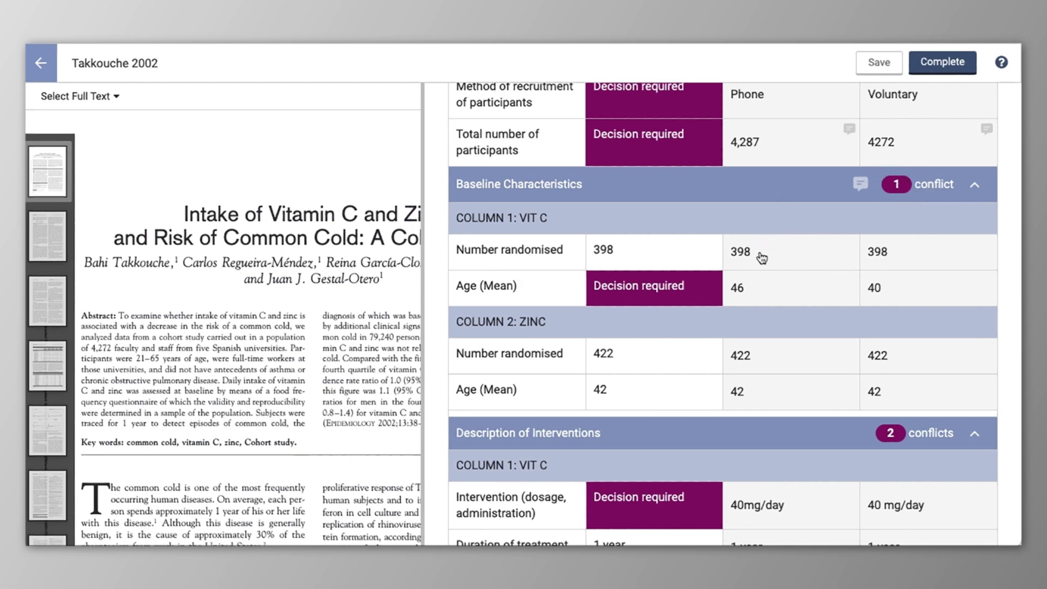
pyautogui.click(896, 295)
pyautogui.click(745, 288)
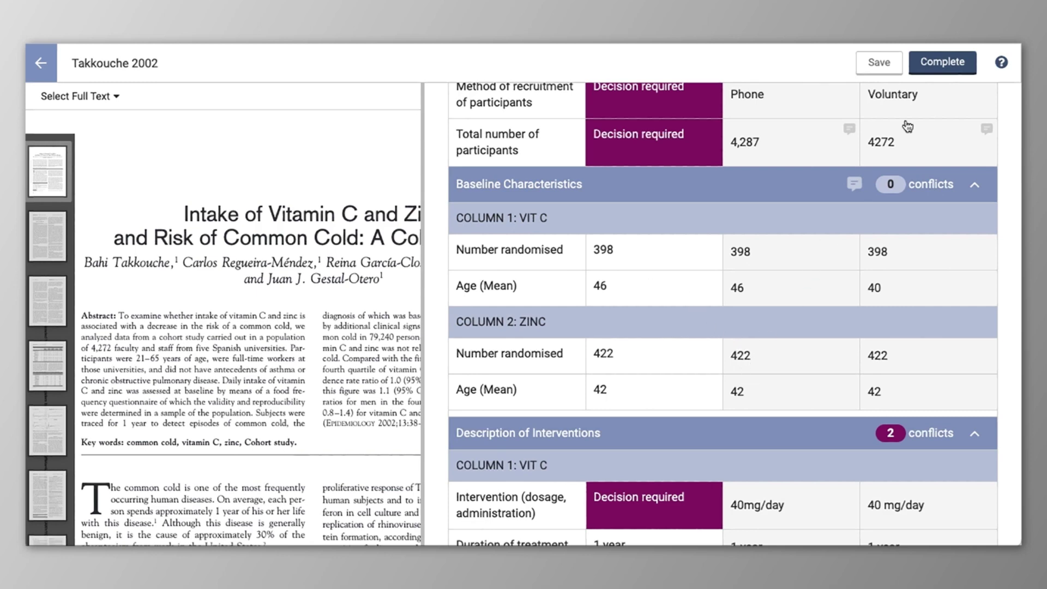
pyautogui.click(932, 65)
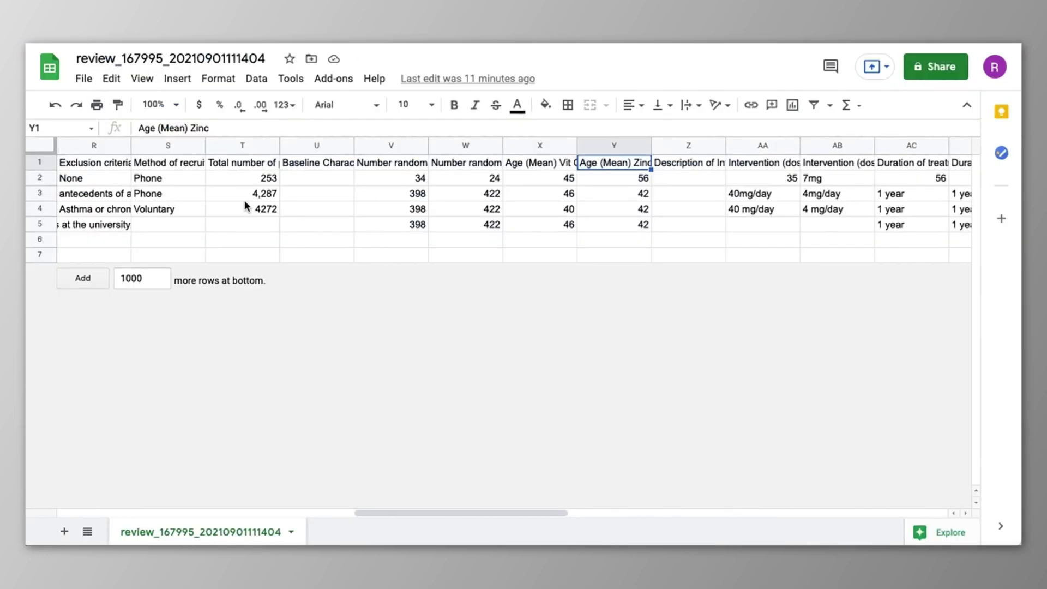
# Examine the Reviewer Name entries for study 244 in the exported review spreadsheet, from the Consensus row up to the first reviewer's row
pyautogui.hscroll(-15, 245, 203)
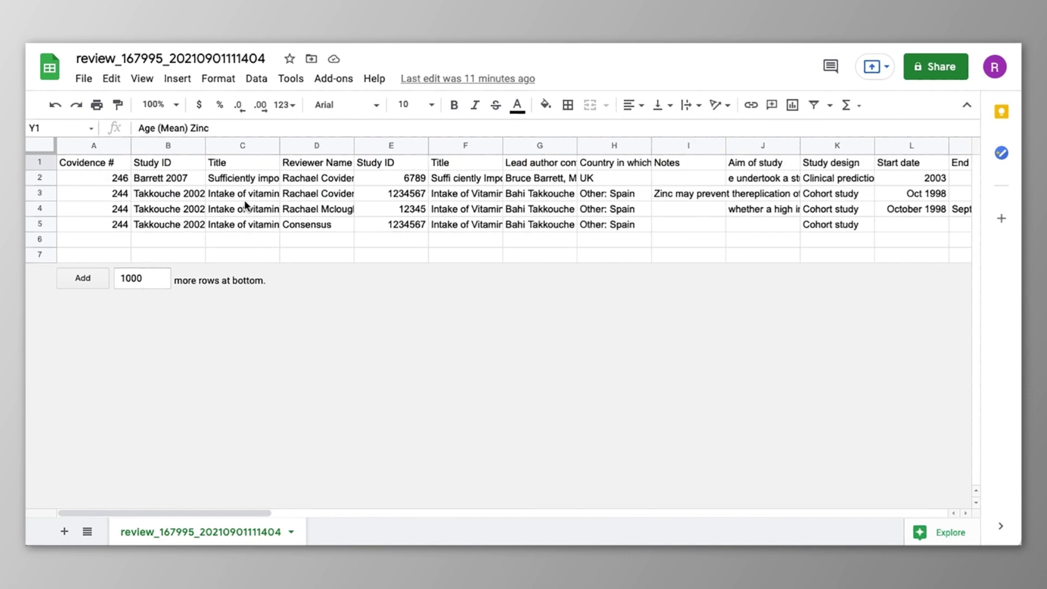
pyautogui.click(300, 223)
pyautogui.click(300, 211)
pyautogui.click(299, 198)
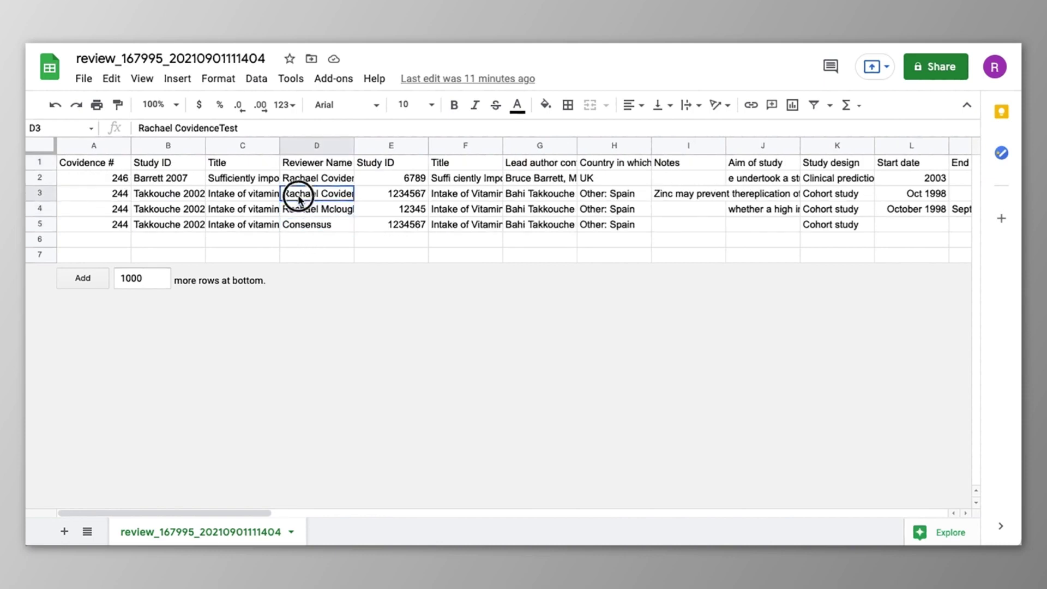
# Inspect the Baseline Characteristics column headings from Number randomised Vit C to Age (Mean) Vit C, and the consensus row's Number randomised Vit C value
pyautogui.hscroll(10, 502, 248)
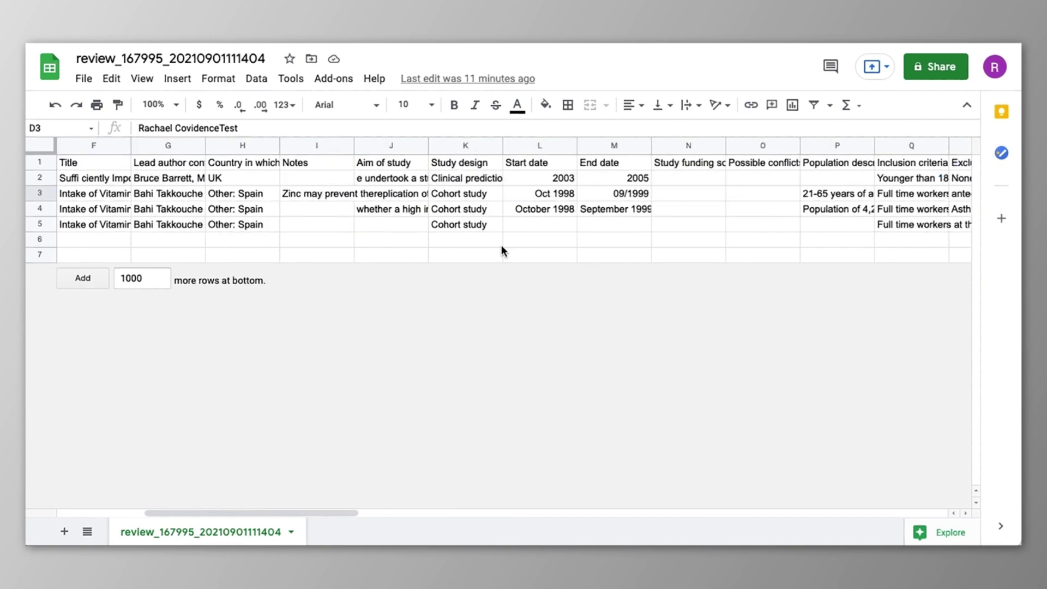
pyautogui.hscroll(4, 502, 249)
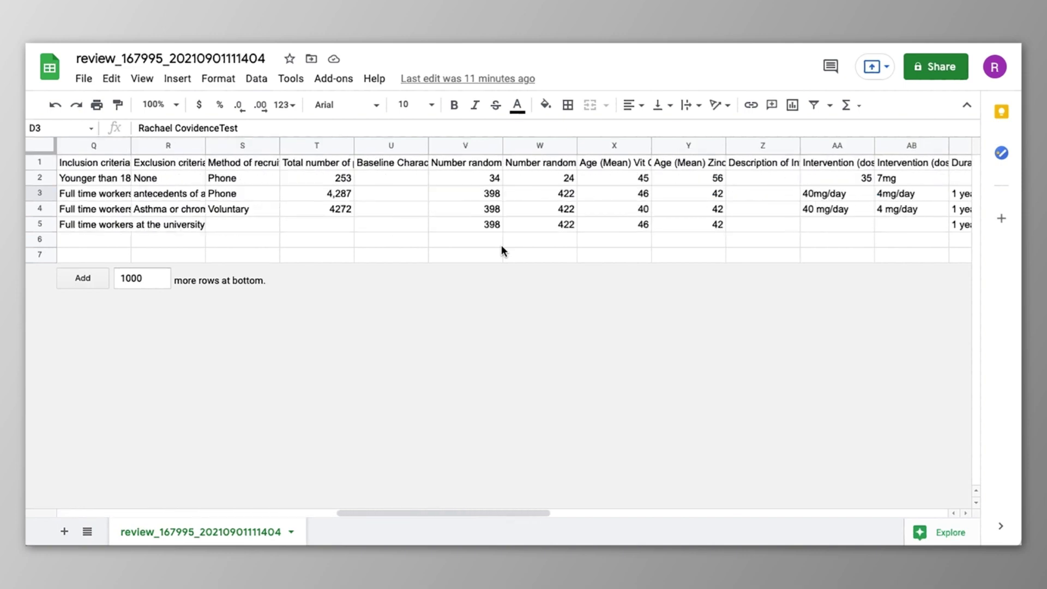
pyautogui.click(389, 167)
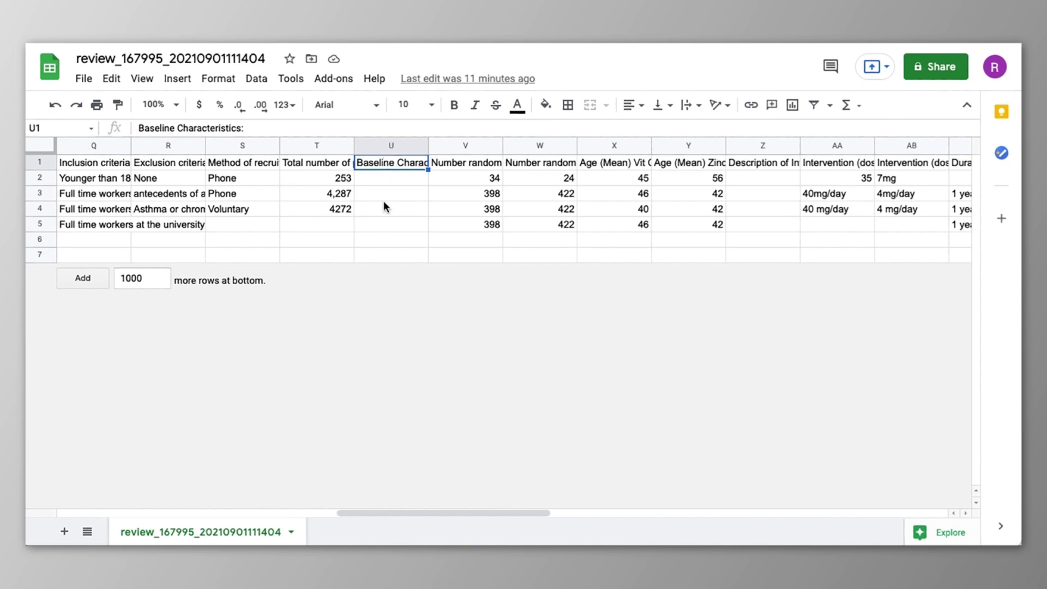
pyautogui.click(464, 167)
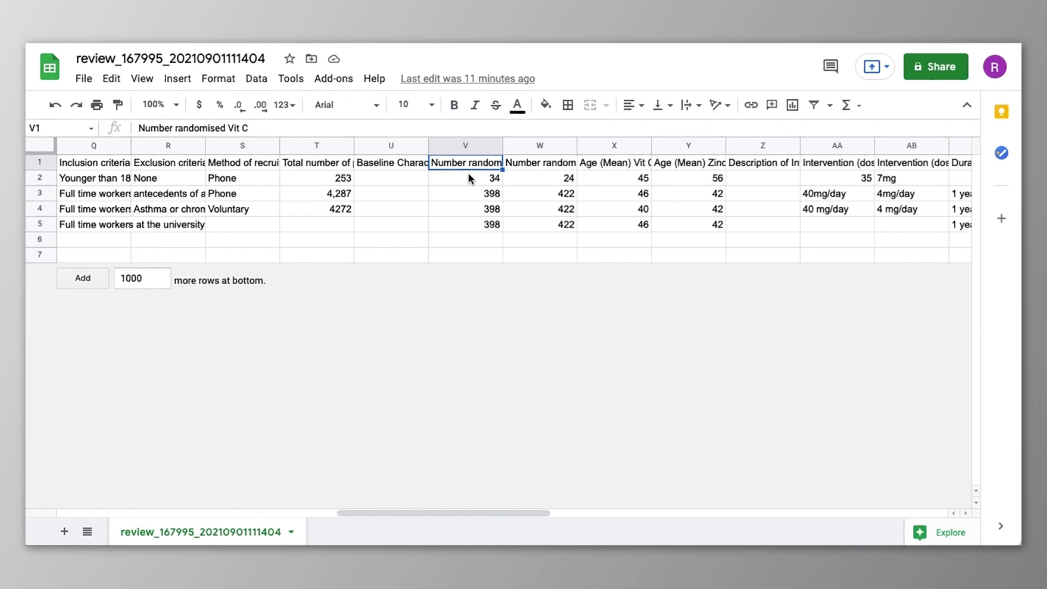
pyautogui.click(531, 165)
pyautogui.click(599, 164)
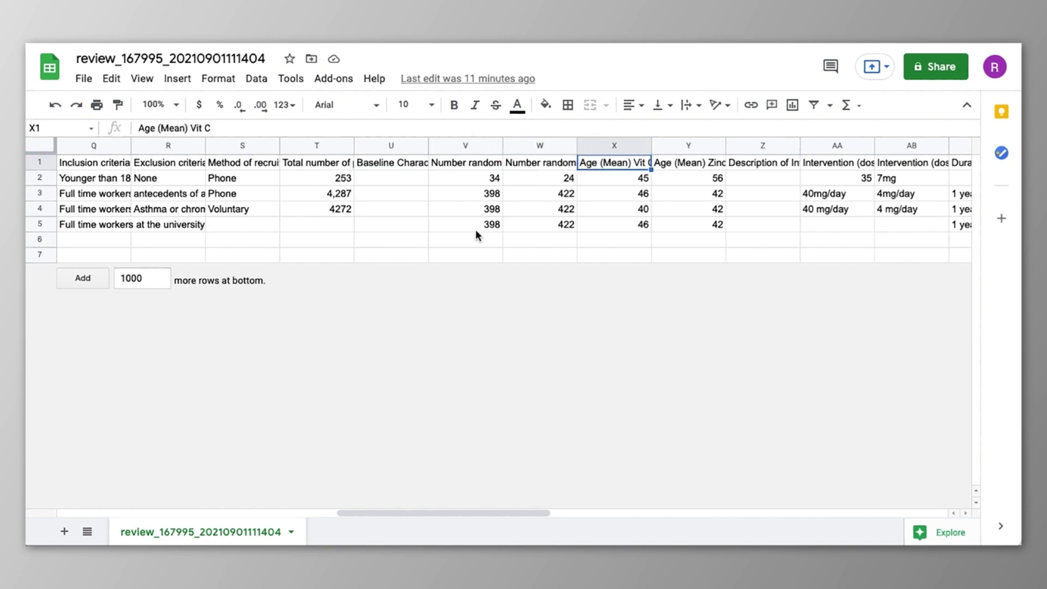
pyautogui.click(457, 225)
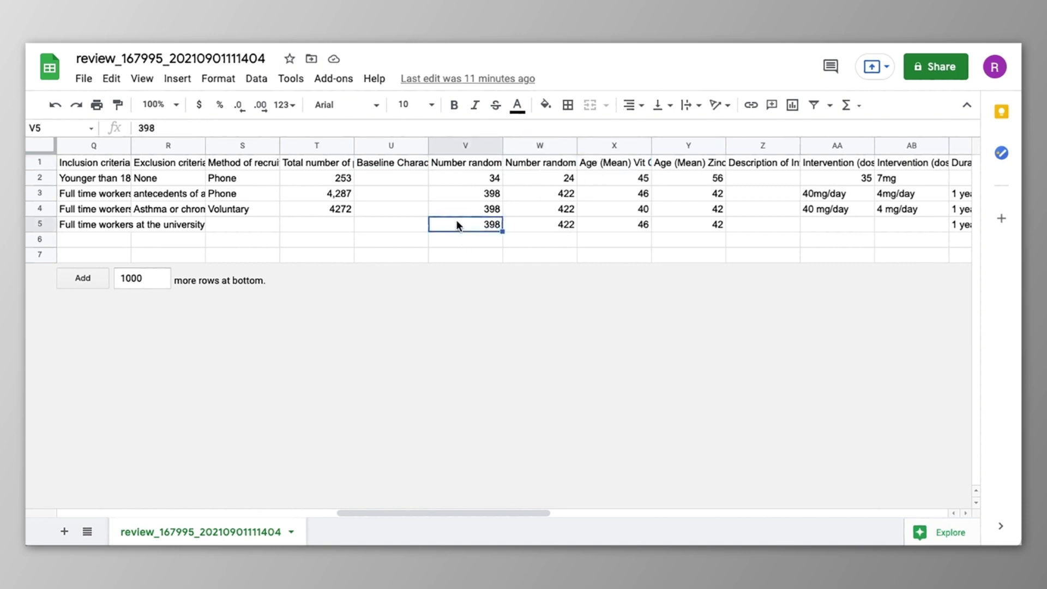